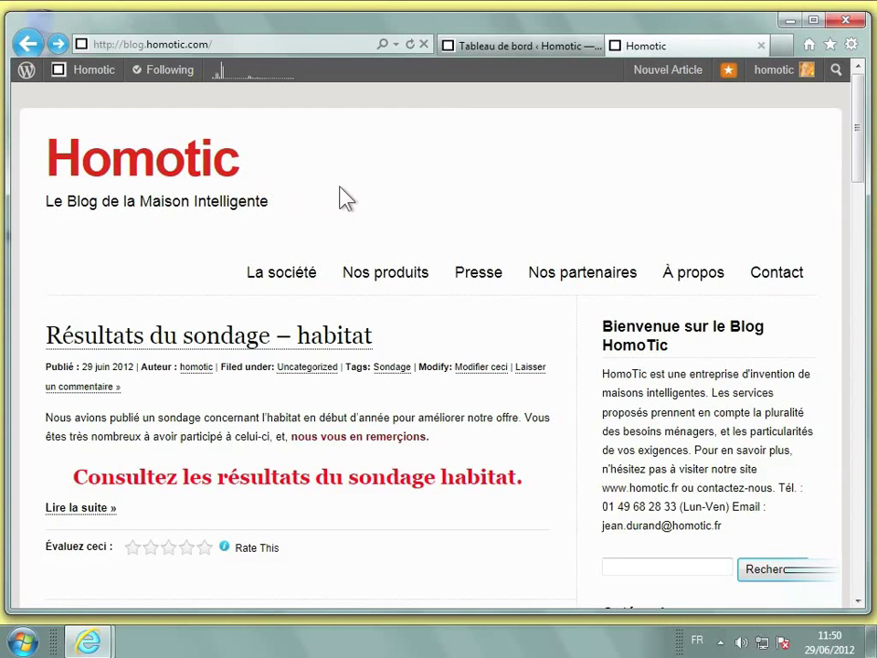
- Switch to the WordPress dashboard and open the header (En-tête) customization page at its header text settings
{"action": "left_click", "coordinate": [506, 55]}
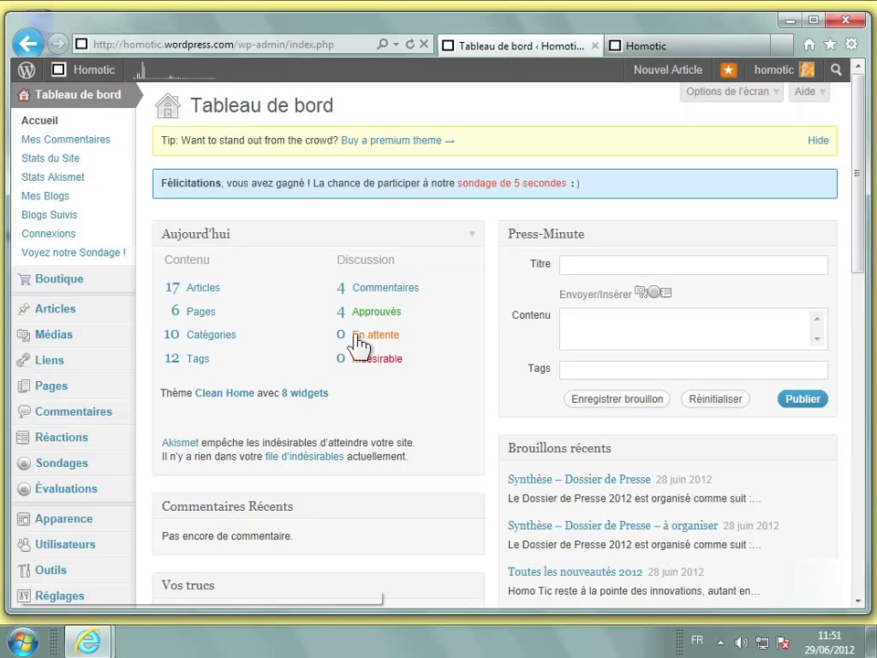
{"action": "mouse_move", "coordinate": [102, 525]}
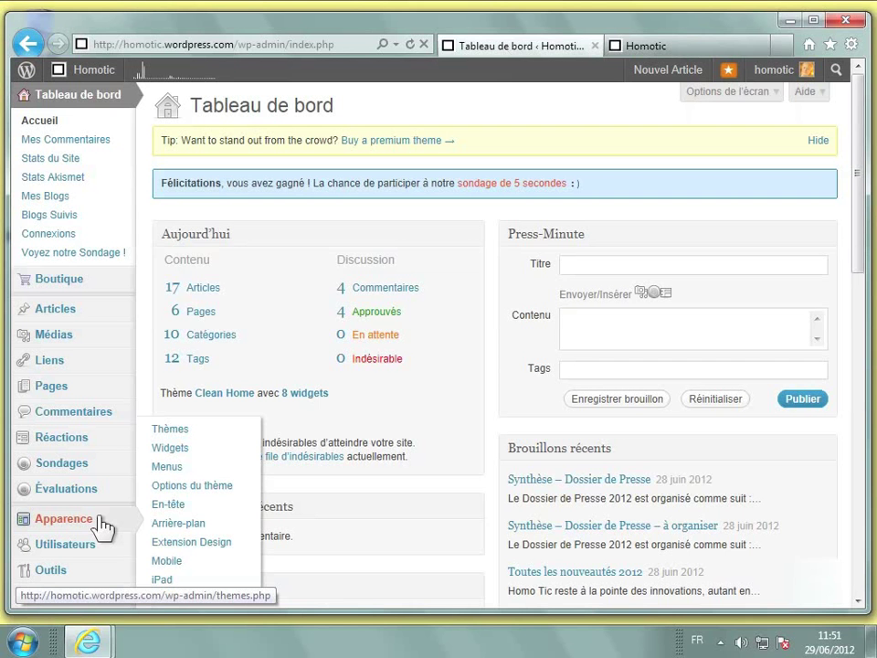
{"action": "left_click", "coordinate": [183, 508]}
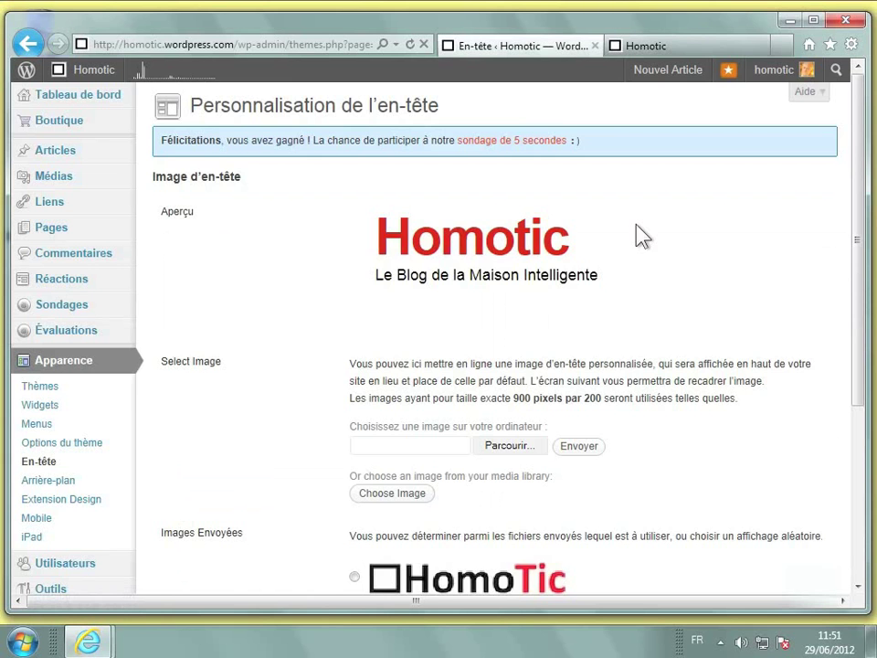
{"action": "scroll", "coordinate": [644, 235], "scroll_direction": "down", "scroll_amount": 3}
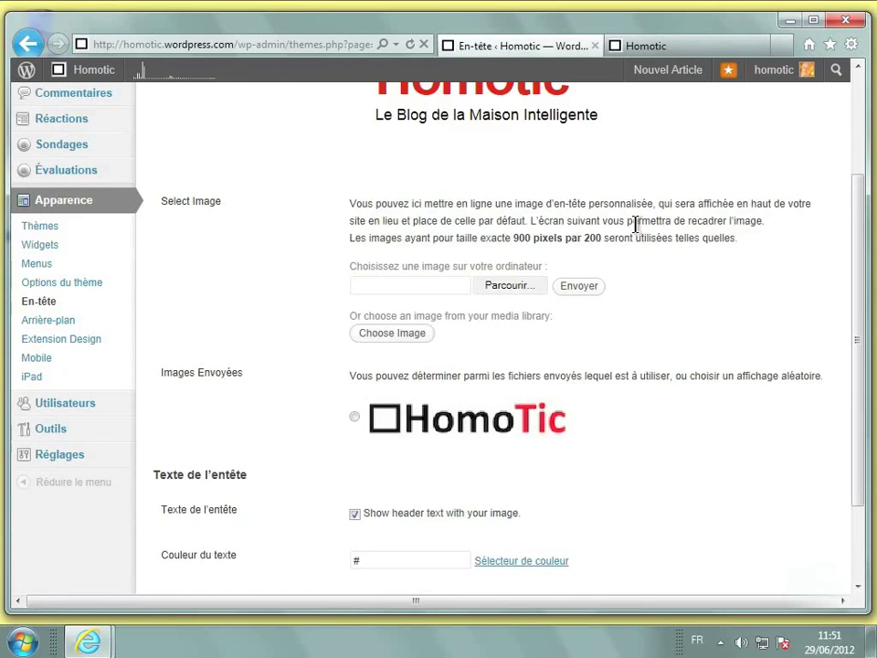
{"action": "scroll", "coordinate": [637, 229], "scroll_direction": "down", "scroll_amount": 2}
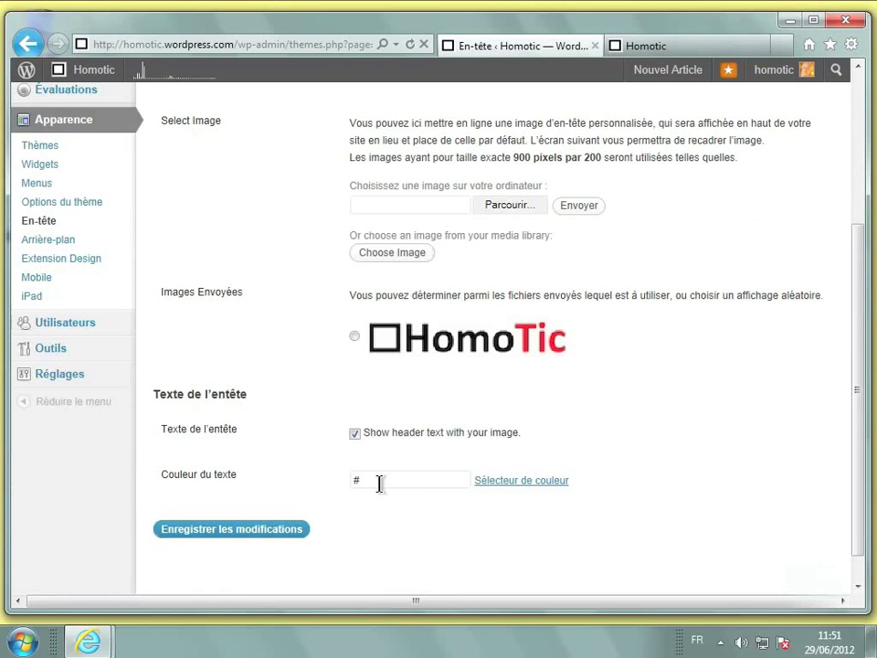
- Set the header text colour to purple #bb47f5 with the colour picker and save the changes
{"action": "left_click", "coordinate": [510, 482]}
{"action": "left_click", "coordinate": [510, 482]}
{"action": "left_click", "coordinate": [510, 484]}
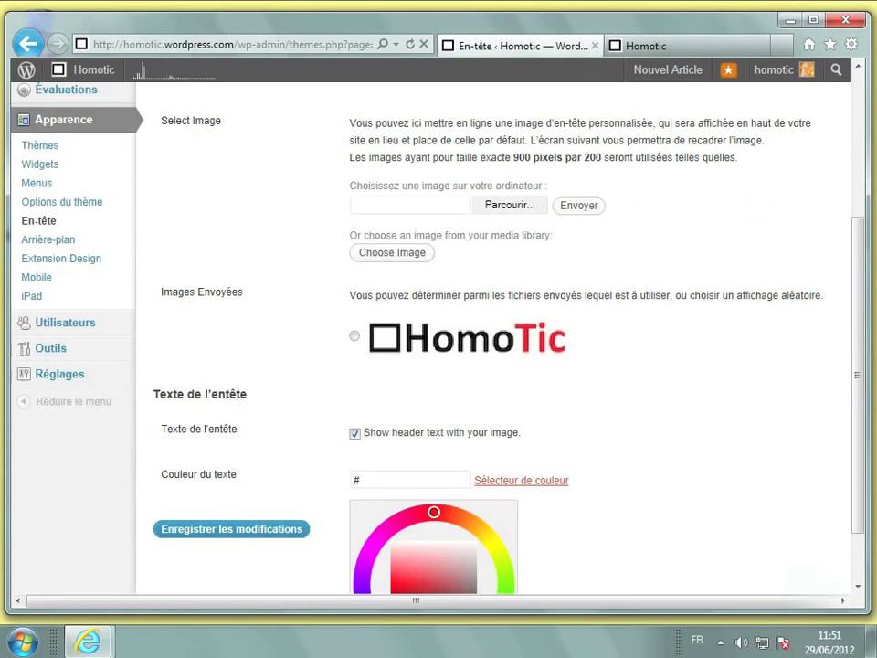
{"action": "scroll", "coordinate": [493, 338], "scroll_direction": "down", "scroll_amount": 2}
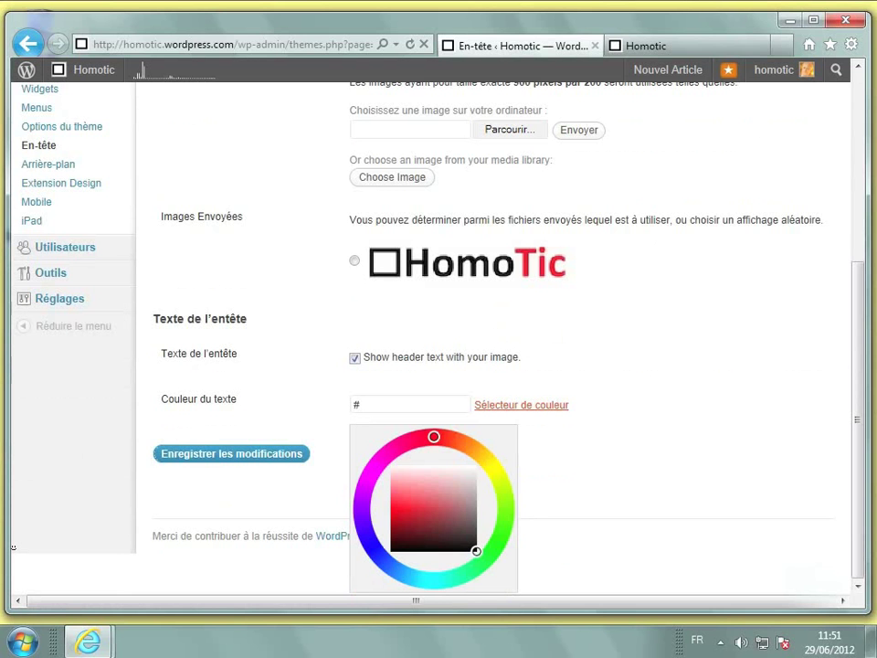
{"action": "mouse_move", "coordinate": [433, 437]}
{"action": "left_mouse_down"}
{"action": "mouse_move", "coordinate": [463, 442]}
{"action": "mouse_move", "coordinate": [497, 475]}
{"action": "mouse_move", "coordinate": [506, 514]}
{"action": "mouse_move", "coordinate": [480, 554]}
{"action": "mouse_move", "coordinate": [427, 580]}
{"action": "mouse_move", "coordinate": [388, 564]}
{"action": "mouse_move", "coordinate": [367, 536]}
{"action": "mouse_move", "coordinate": [363, 495]}
{"action": "left_mouse_up"}
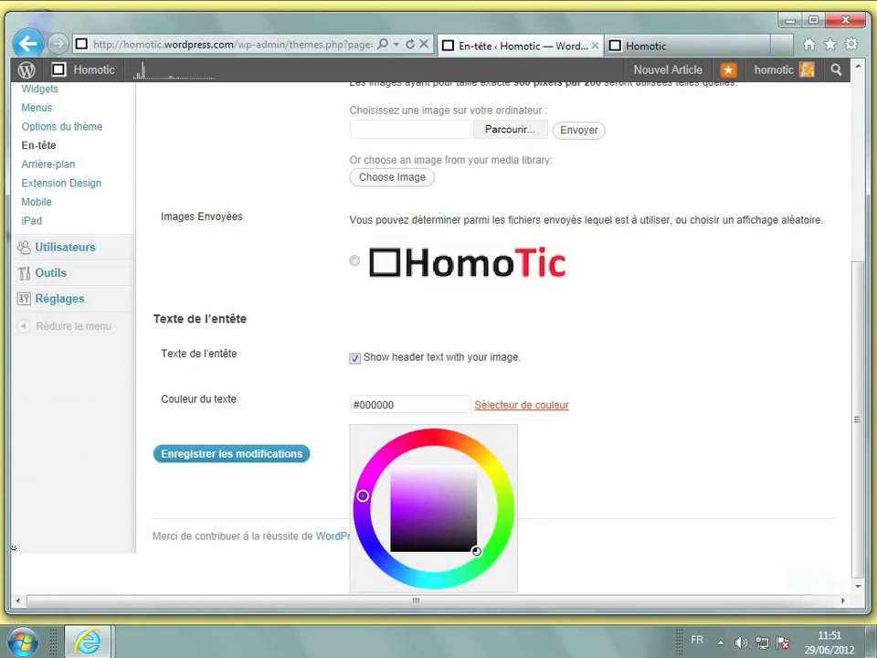
{"action": "left_click", "coordinate": [433, 492]}
{"action": "left_click_drag", "start_coordinate": [433, 491], "coordinate": [399, 498]}
{"action": "left_click", "coordinate": [242, 461]}
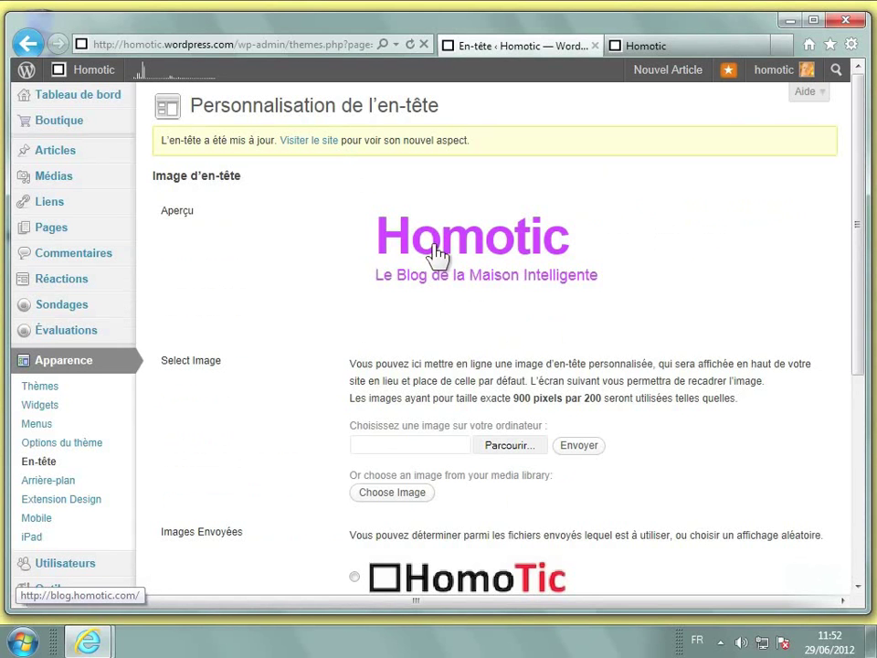
- Open the site's general settings page (Options générales)
{"action": "scroll", "coordinate": [292, 356], "scroll_direction": "down", "scroll_amount": 2}
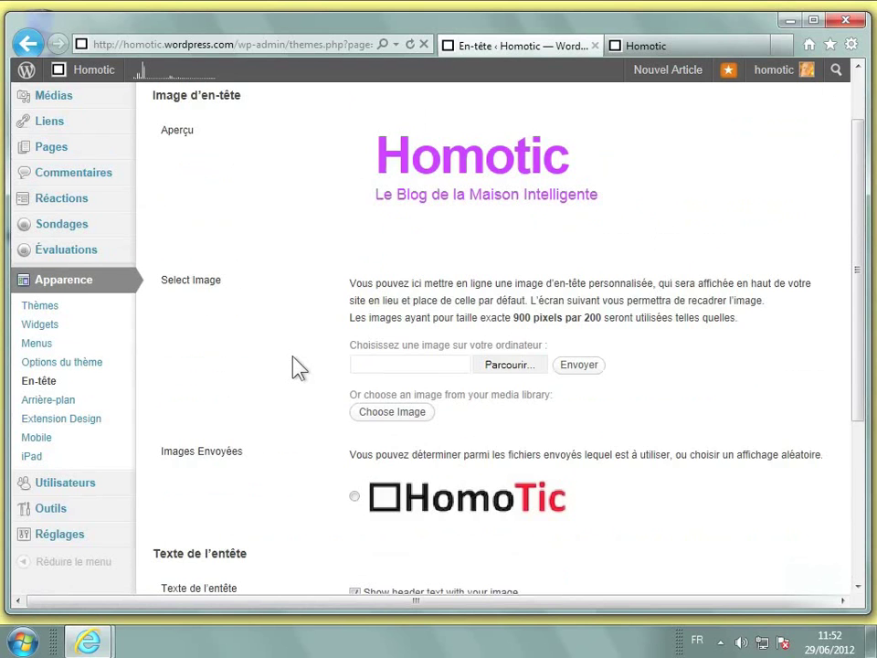
{"action": "scroll", "coordinate": [294, 367], "scroll_direction": "down", "scroll_amount": 2}
{"action": "mouse_move", "coordinate": [74, 457]}
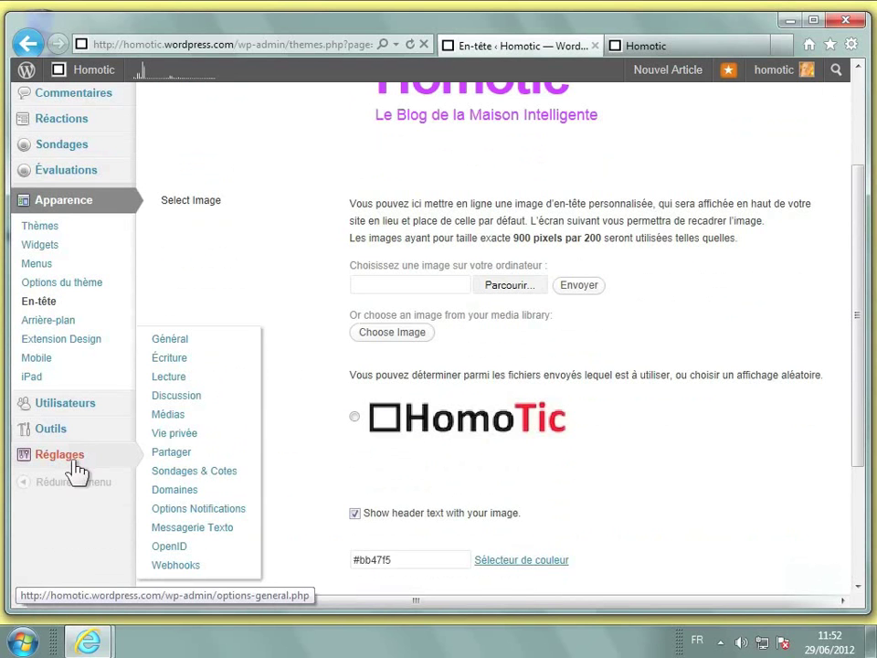
{"action": "left_click", "coordinate": [184, 343]}
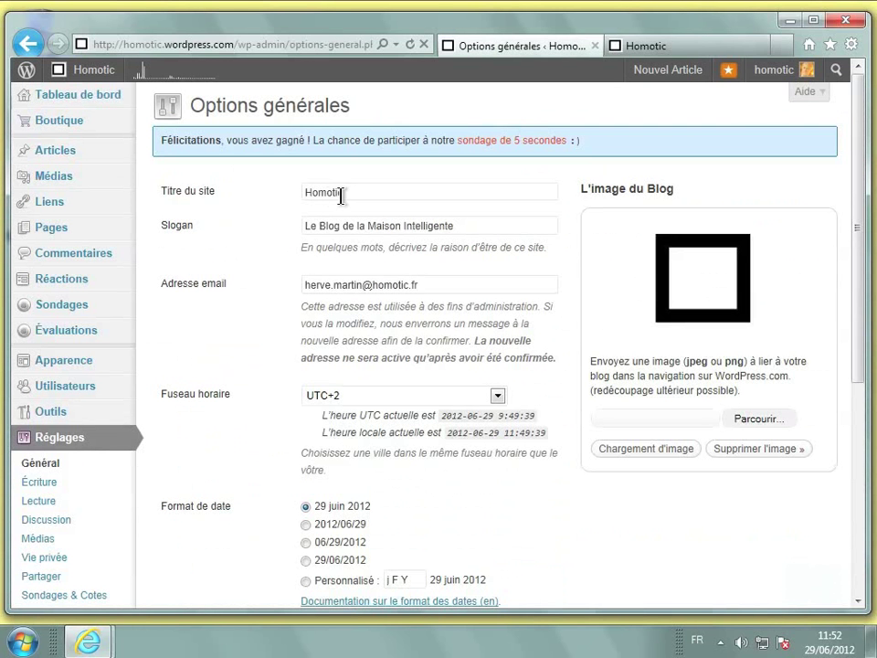
- Replace the site title with "La maison intelligente"
{"action": "left_click", "coordinate": [347, 193]}
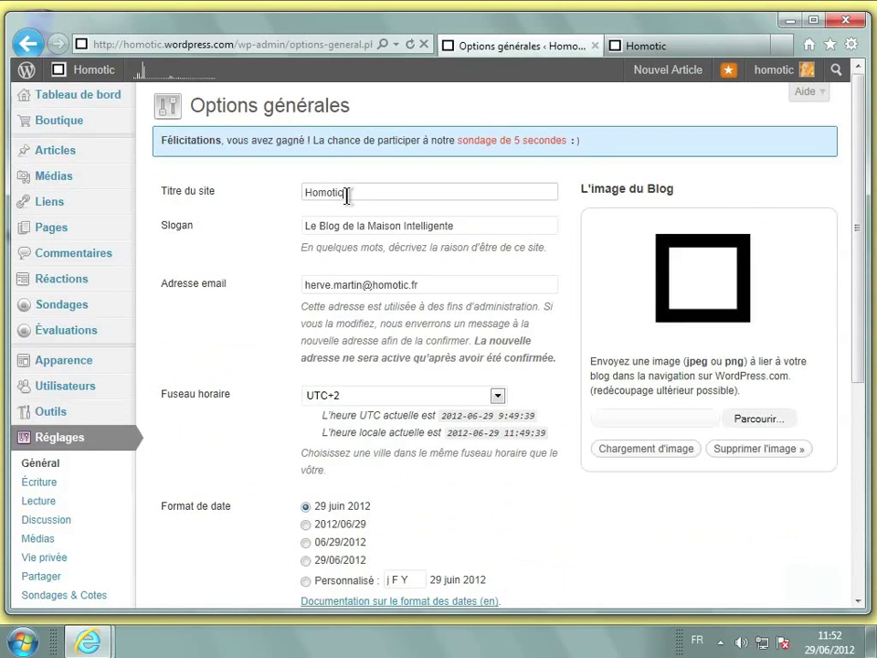
{"action": "key", "text": "BackSpace"}
{"action": "key", "text": "BackSpace"}
{"action": "key", "text": "BackSpace"}
{"action": "key", "text": "BackSpace"}
{"action": "key", "text": "BackSpace"}
{"action": "key", "text": "BackSpace"}
{"action": "key", "text": "BackSpace"}
{"action": "type", "text": "La maison intelligent"}
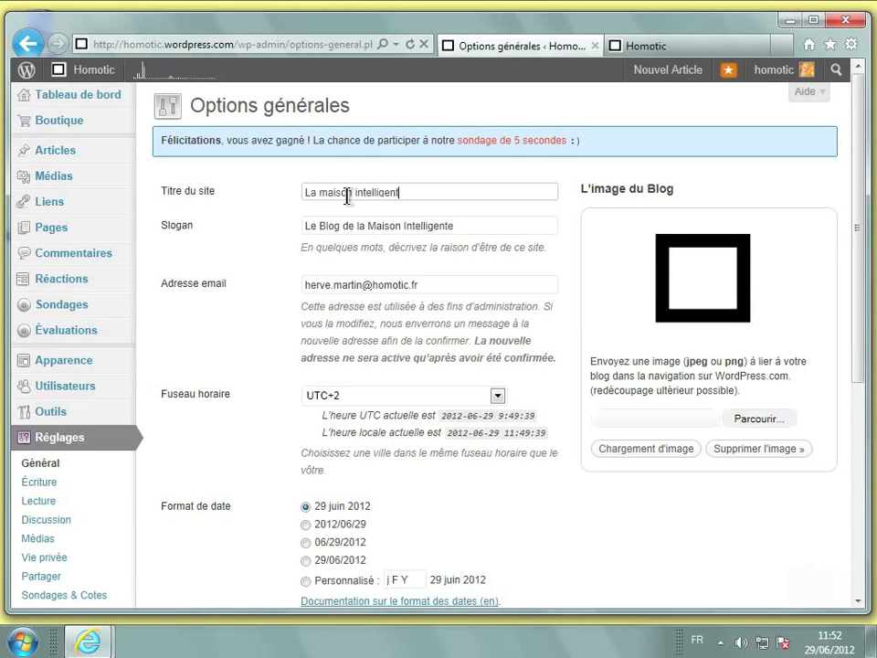
{"action": "type", "text": "e"}
- Change the slogan to "Le Blog de HomoTic" and save the general settings
{"action": "left_click_drag", "start_coordinate": [357, 224], "coordinate": [490, 225]}
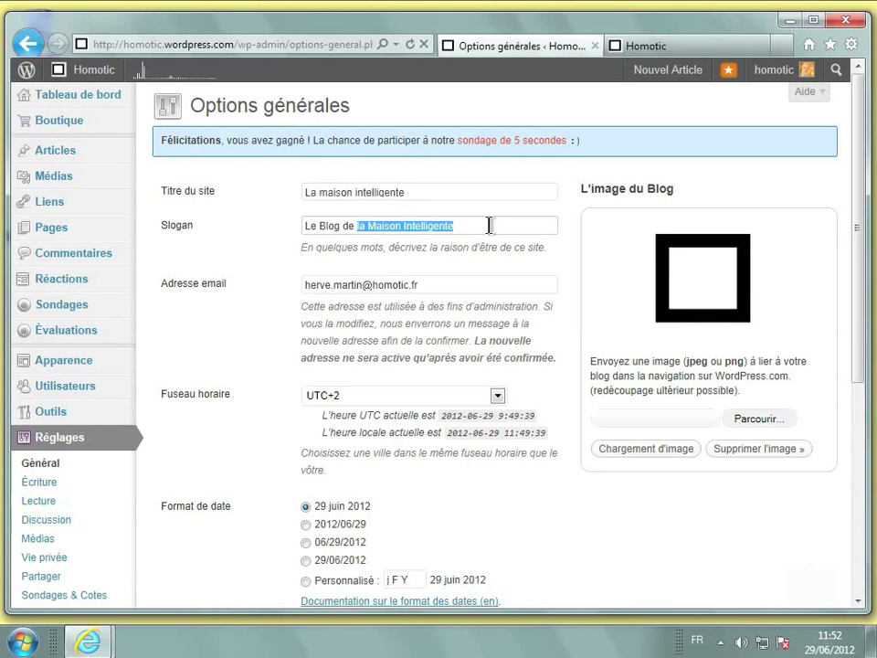
{"action": "key", "text": "BackSpace"}
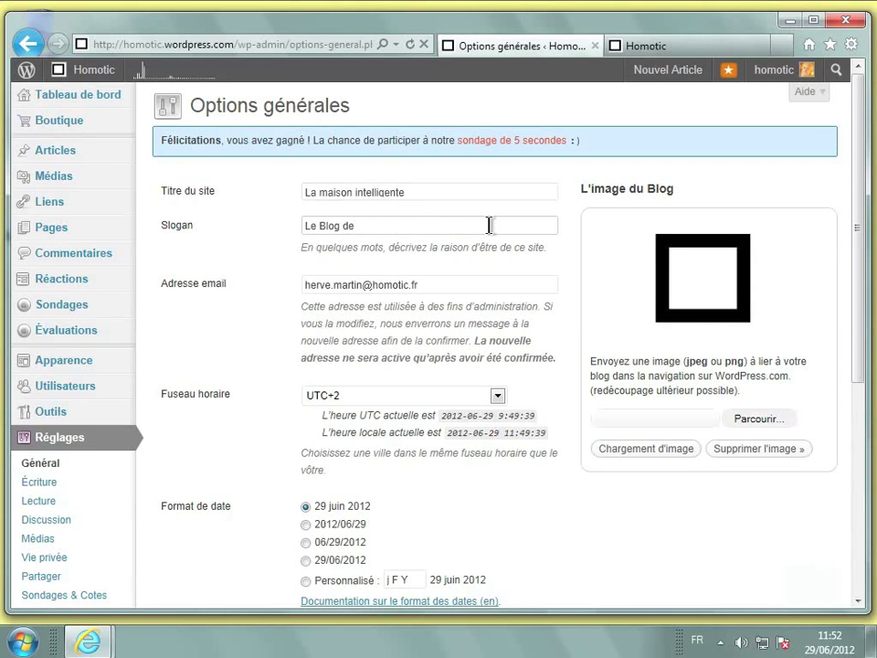
{"action": "type", "text": "HomoTic"}
{"action": "scroll", "coordinate": [490, 233], "scroll_direction": "down", "scroll_amount": 4}
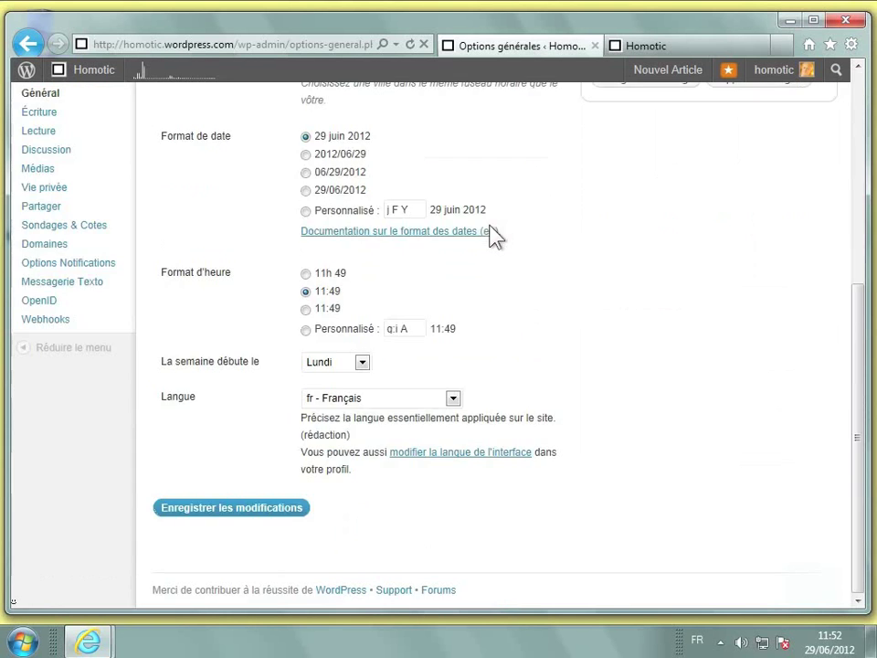
{"action": "left_click", "coordinate": [258, 519]}
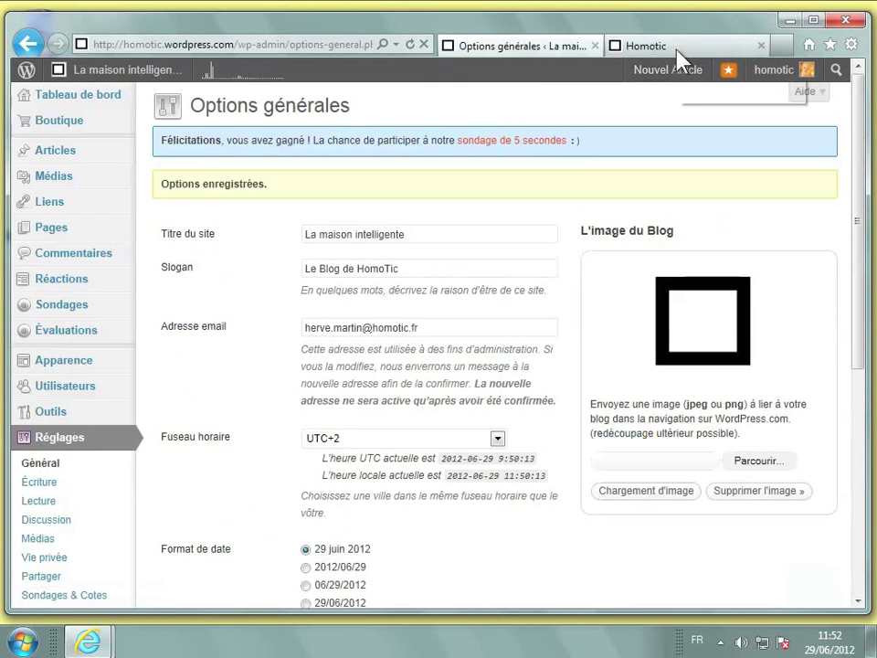
- Reload the public blog page to check its title, slogan and header colour, and return to the settings page
{"action": "left_click", "coordinate": [677, 47]}
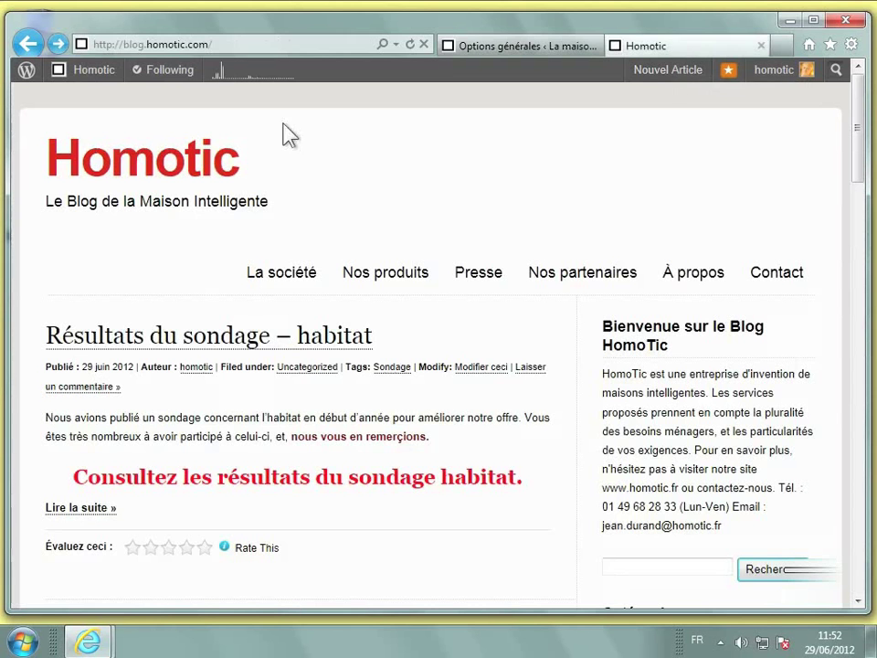
{"action": "left_click", "coordinate": [411, 43]}
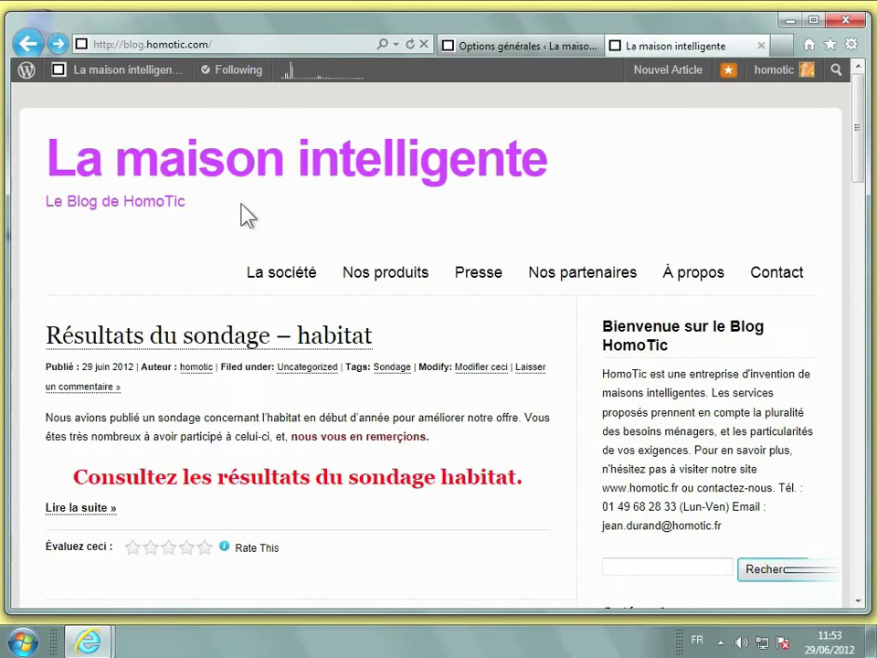
{"action": "left_click", "coordinate": [466, 55]}
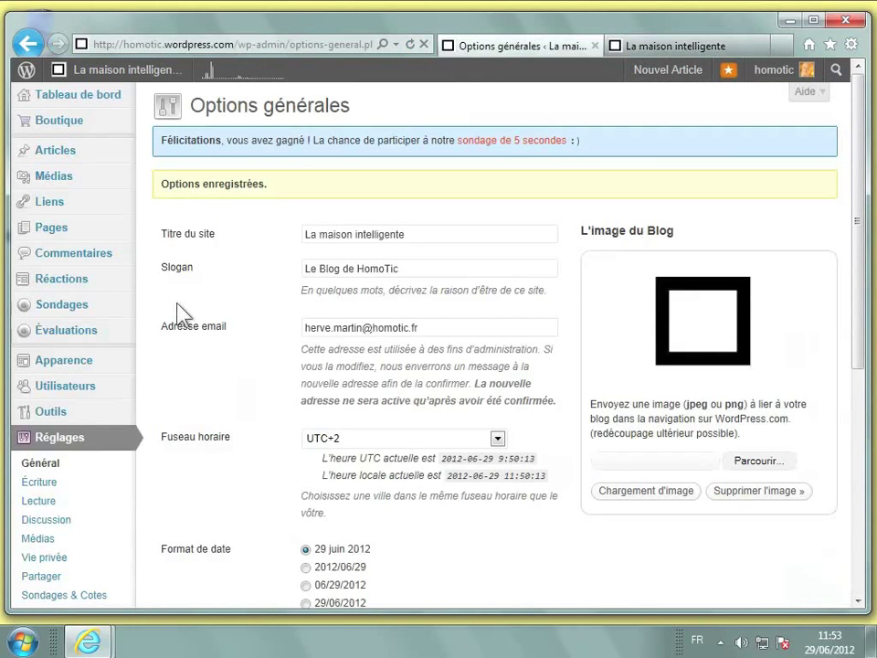
- Open the header customization page again at the image selection section
{"action": "mouse_move", "coordinate": [108, 373]}
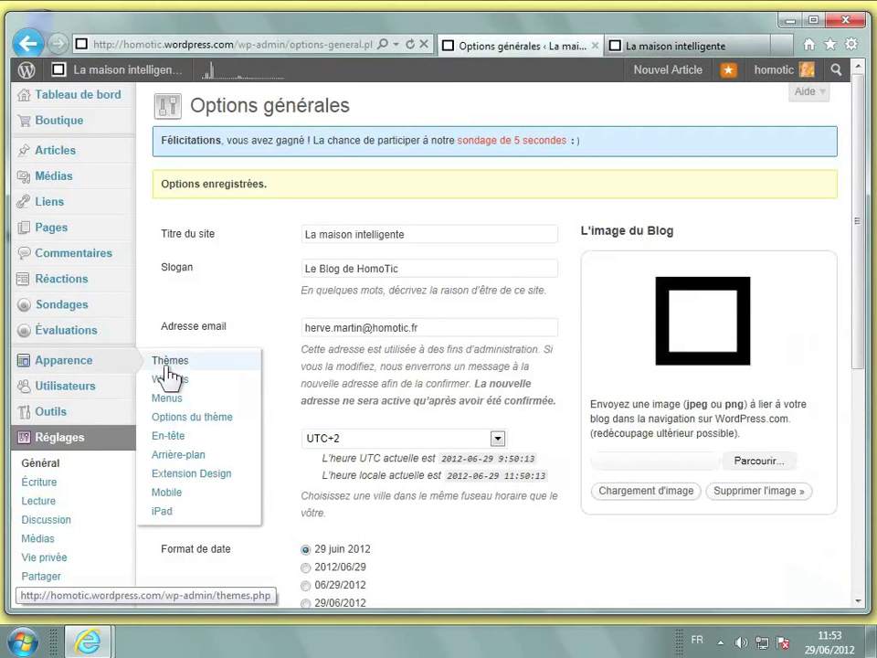
{"action": "left_click", "coordinate": [174, 446]}
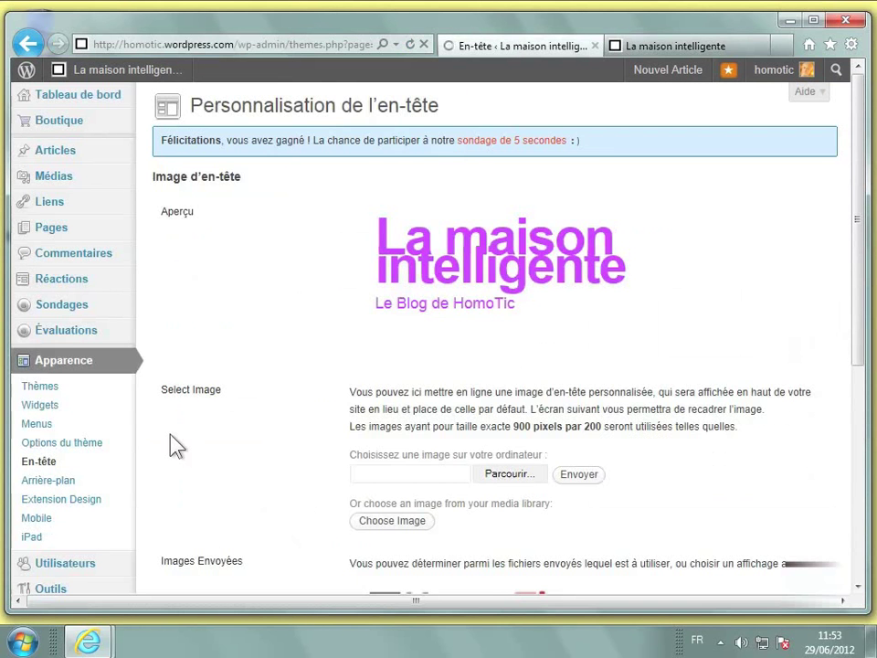
{"action": "scroll", "coordinate": [176, 446], "scroll_direction": "down", "scroll_amount": 1}
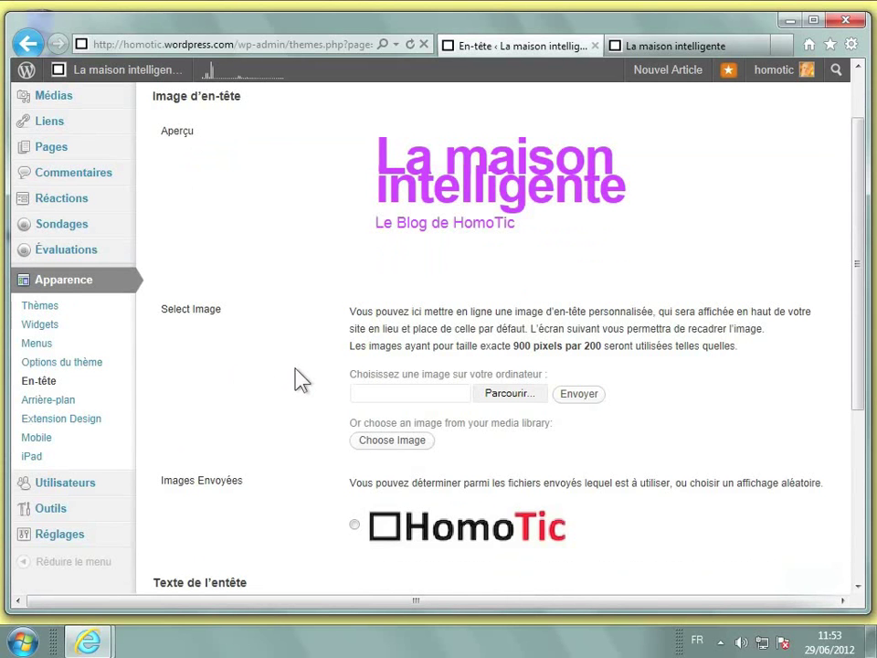
- Upload "Logo HomoticV2 - copie" from the desktop folder "blog HomoTic" and publish it as the header image without cropping
{"action": "left_click", "coordinate": [491, 394]}
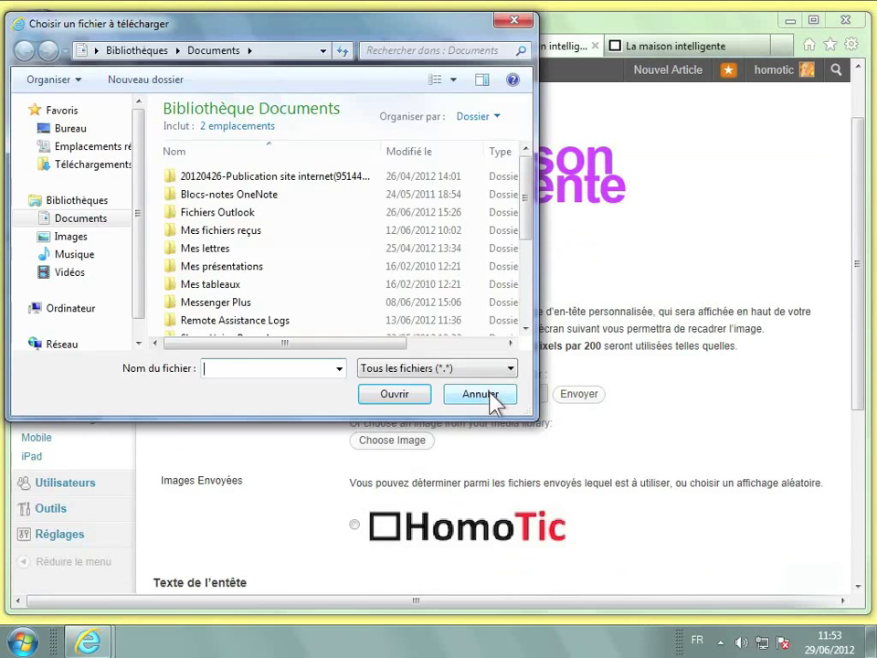
{"action": "left_click", "coordinate": [87, 133]}
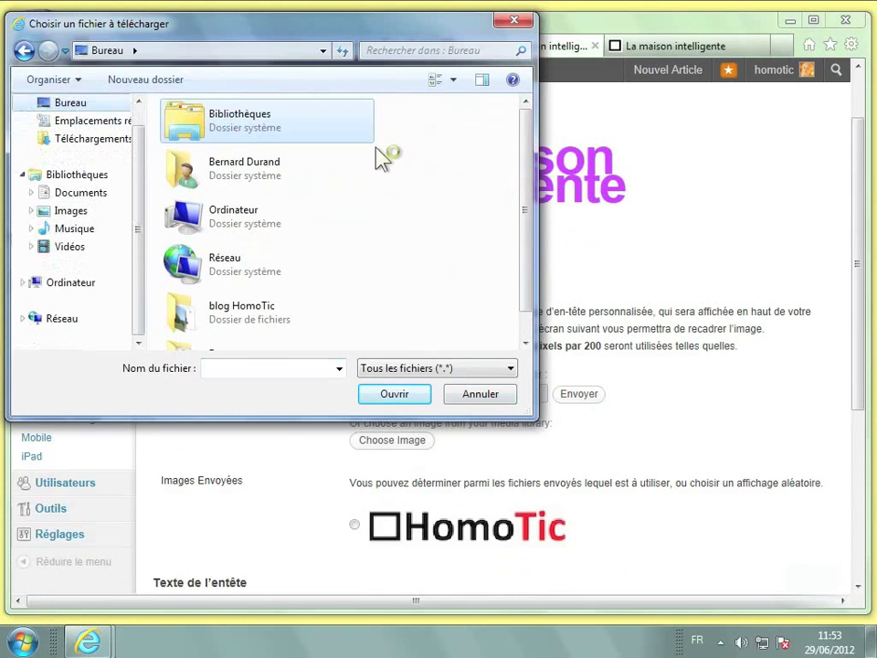
{"action": "left_click_drag", "start_coordinate": [525, 164], "coordinate": [527, 226]}
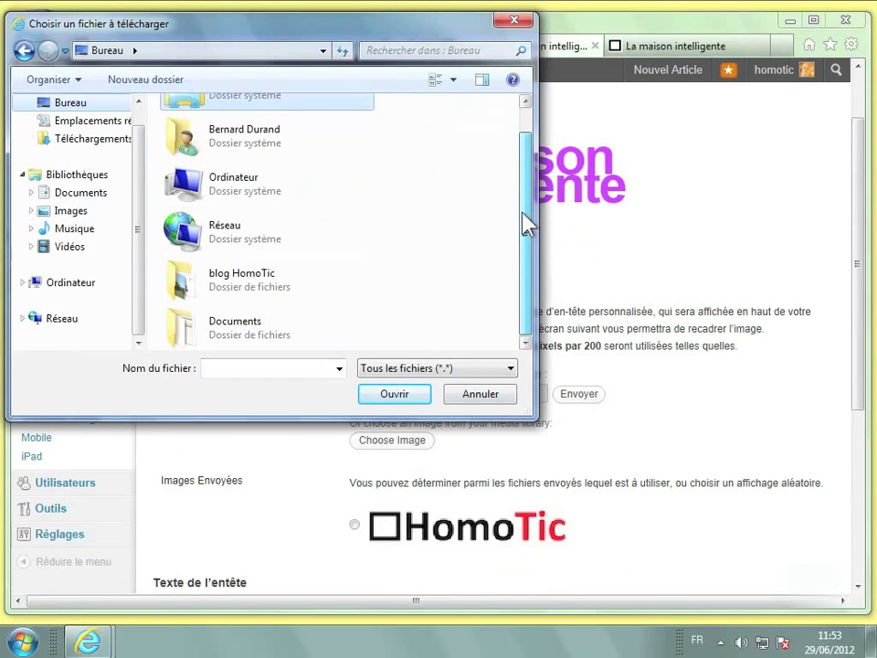
{"action": "double_click", "coordinate": [293, 284]}
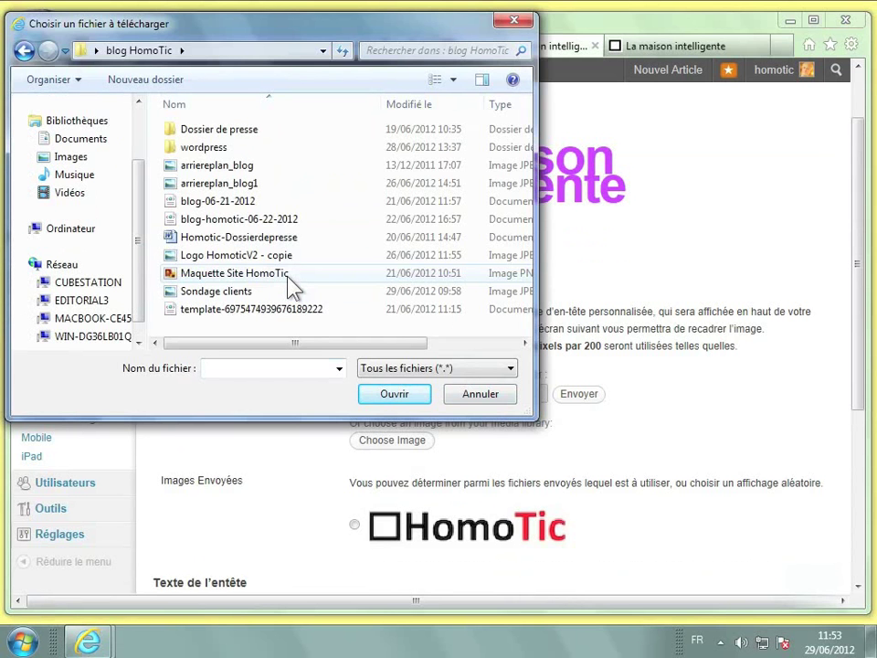
{"action": "left_click", "coordinate": [240, 258]}
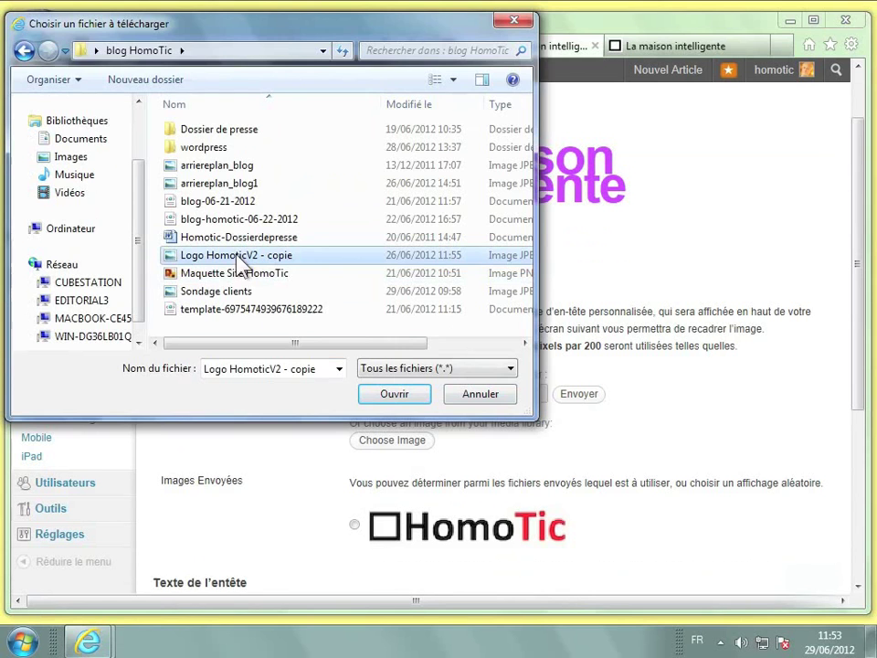
{"action": "left_click", "coordinate": [392, 395]}
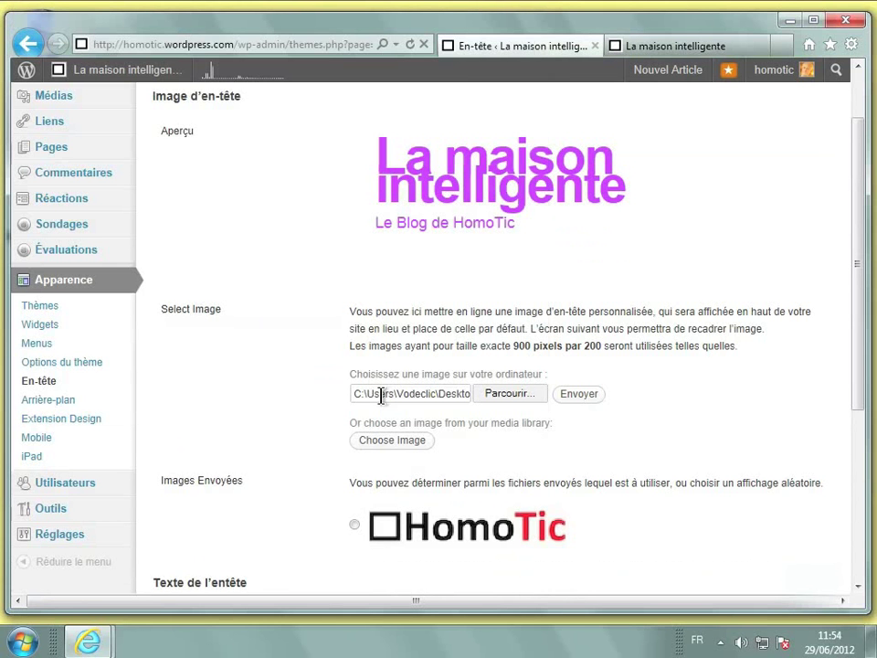
{"action": "left_click", "coordinate": [592, 399]}
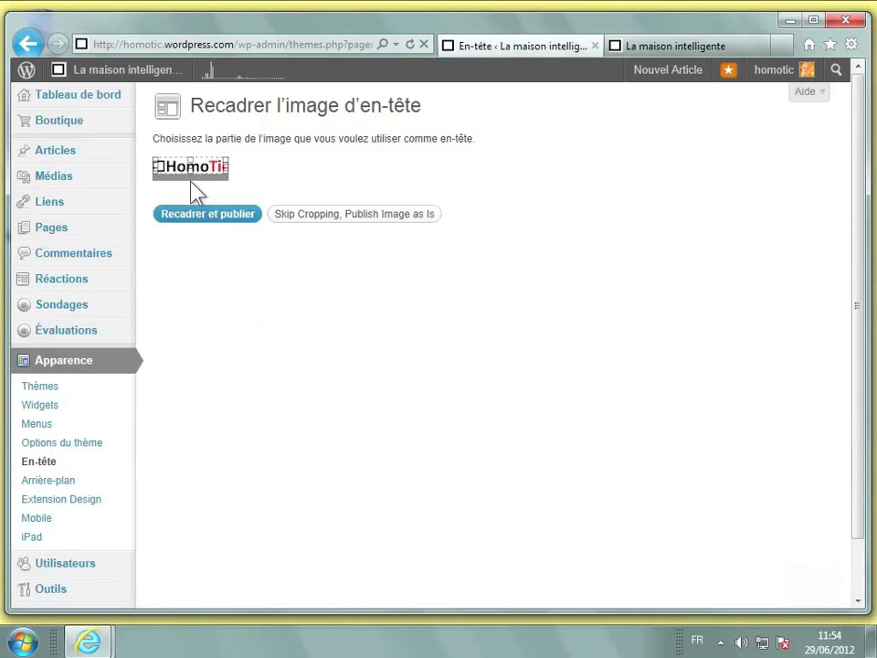
{"action": "left_click", "coordinate": [341, 216]}
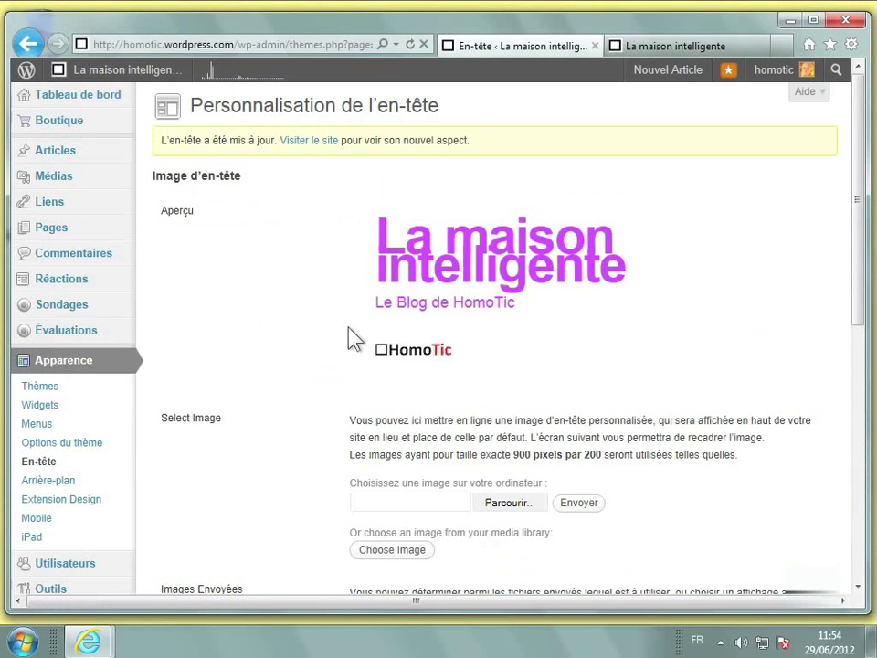
- Select the first, sharper HomoTic logo among the uploaded images as the header image and save the changes
{"action": "scroll", "coordinate": [349, 329], "scroll_direction": "down", "scroll_amount": 3}
{"action": "scroll", "coordinate": [355, 338], "scroll_direction": "down", "scroll_amount": 3}
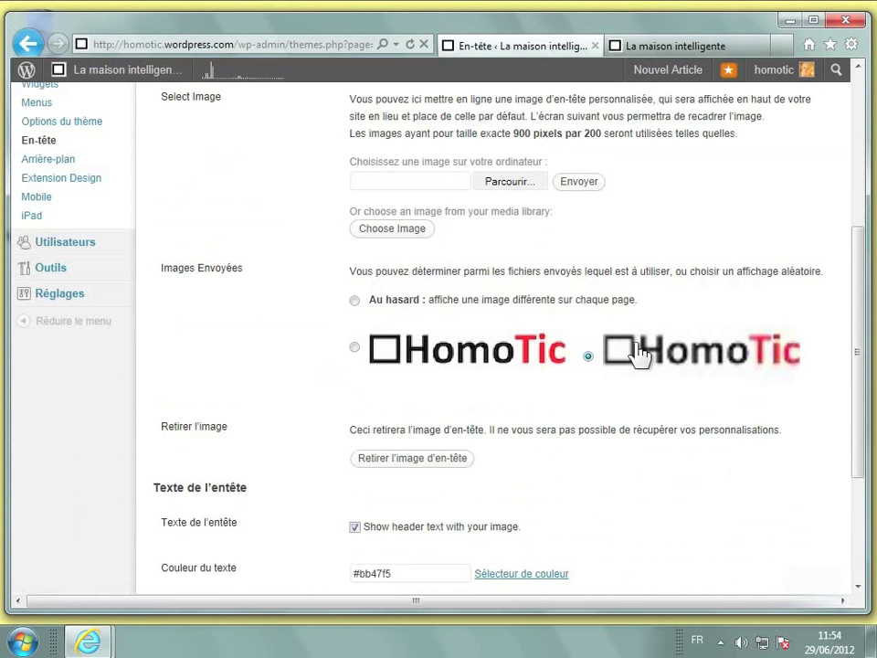
{"action": "scroll", "coordinate": [564, 383], "scroll_direction": "down", "scroll_amount": 3}
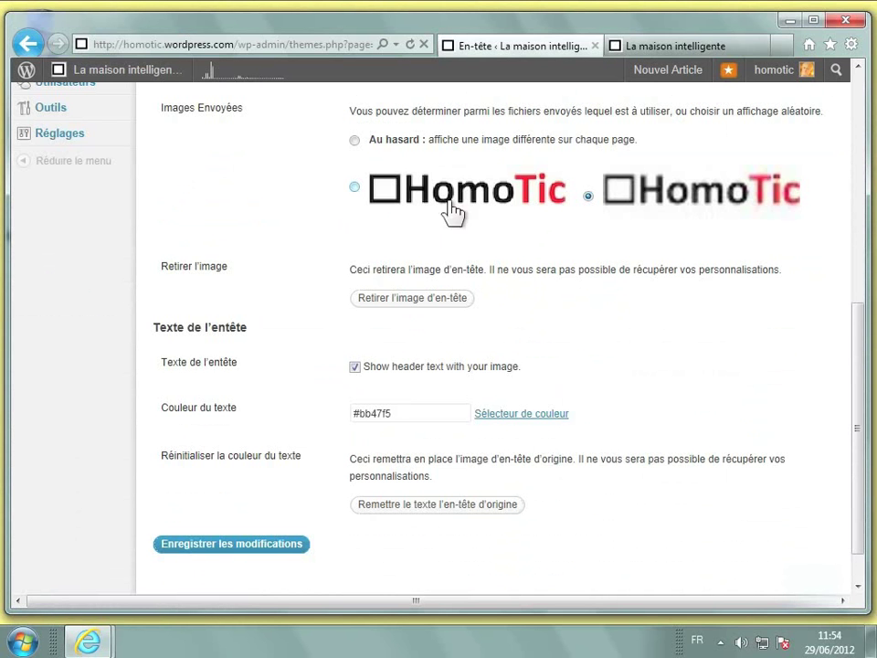
{"action": "left_click", "coordinate": [356, 187]}
{"action": "key", "text": "Return"}
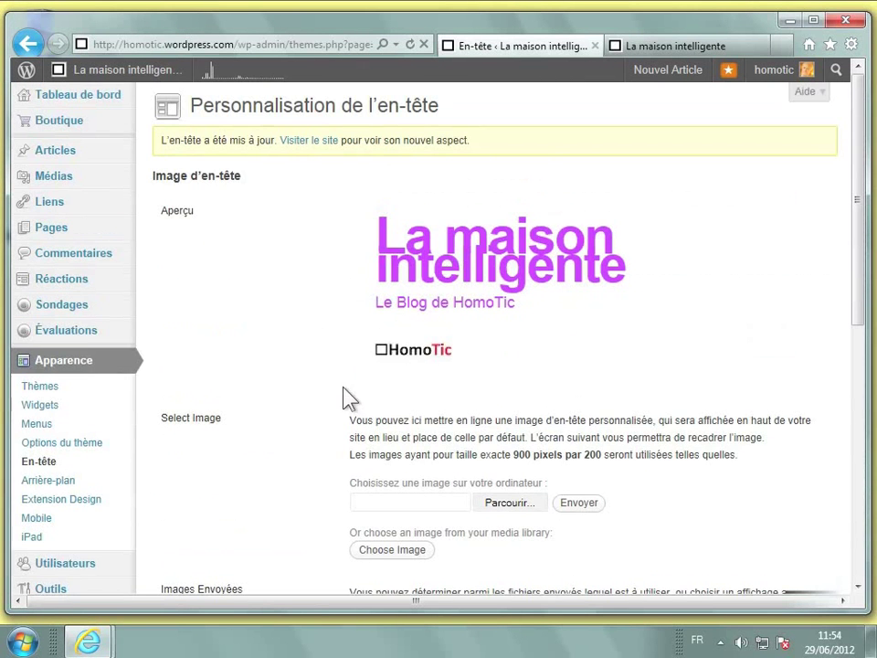
- Turn off showing the header text with the image and save the header changes
{"action": "scroll", "coordinate": [398, 412], "scroll_direction": "down", "scroll_amount": 5}
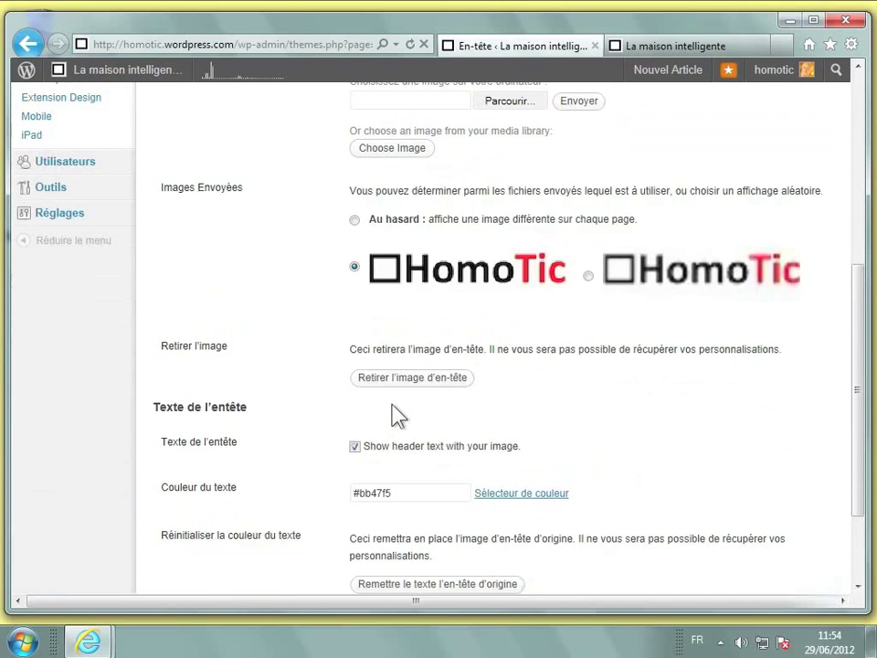
{"action": "scroll", "coordinate": [398, 415], "scroll_direction": "up", "scroll_amount": 1}
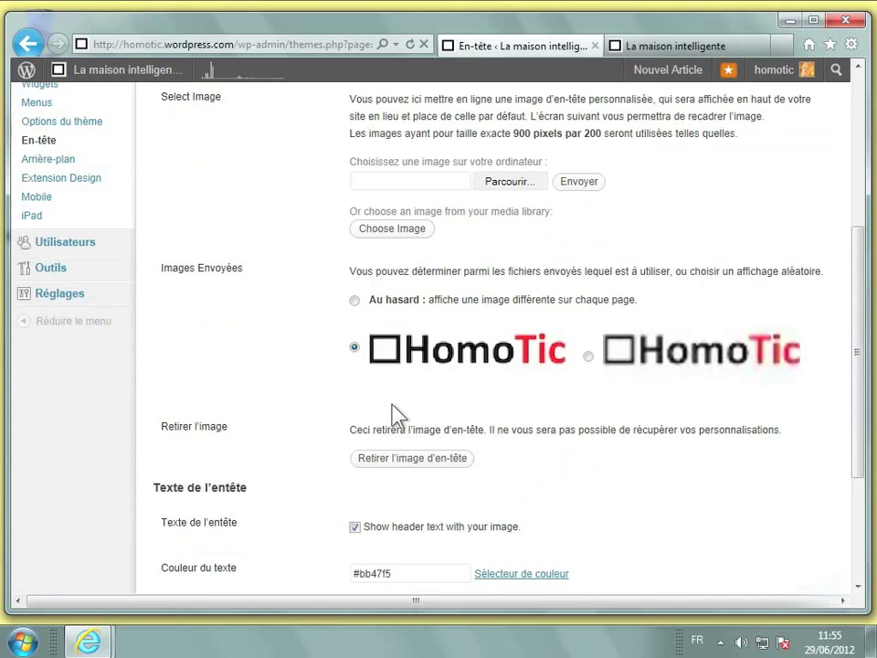
{"action": "scroll", "coordinate": [396, 416], "scroll_direction": "down", "scroll_amount": 1}
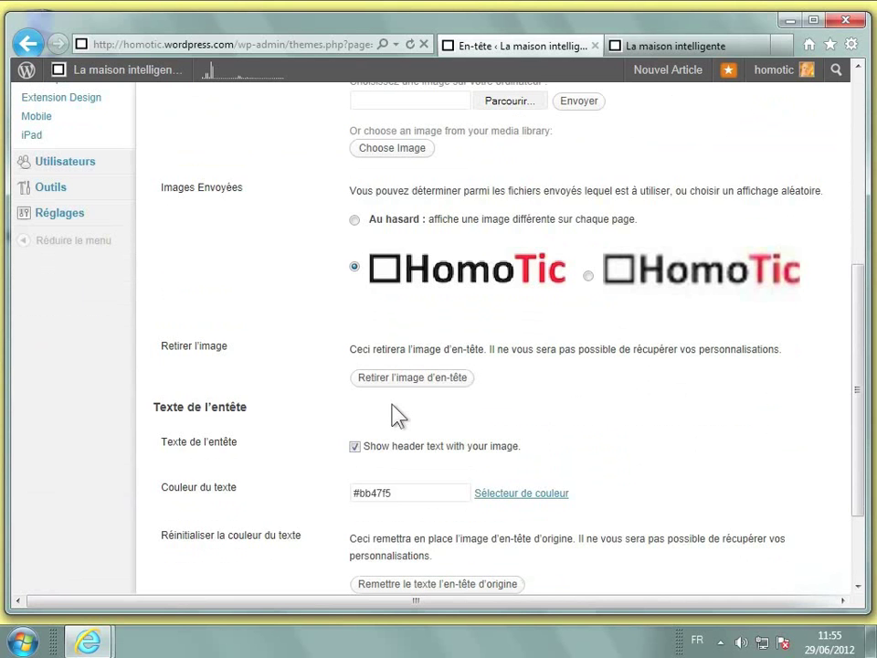
{"action": "left_click", "coordinate": [360, 448]}
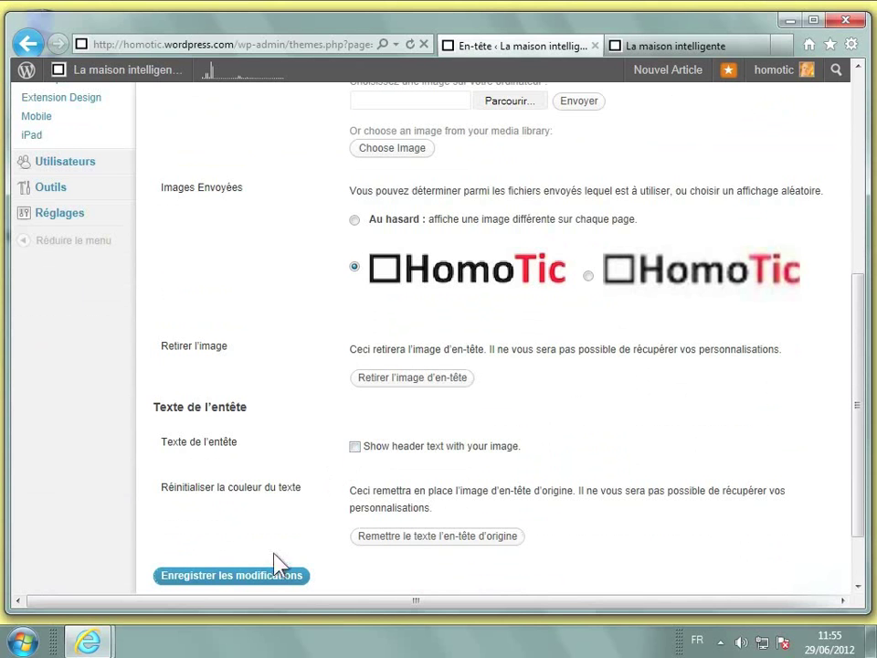
{"action": "left_click", "coordinate": [275, 582]}
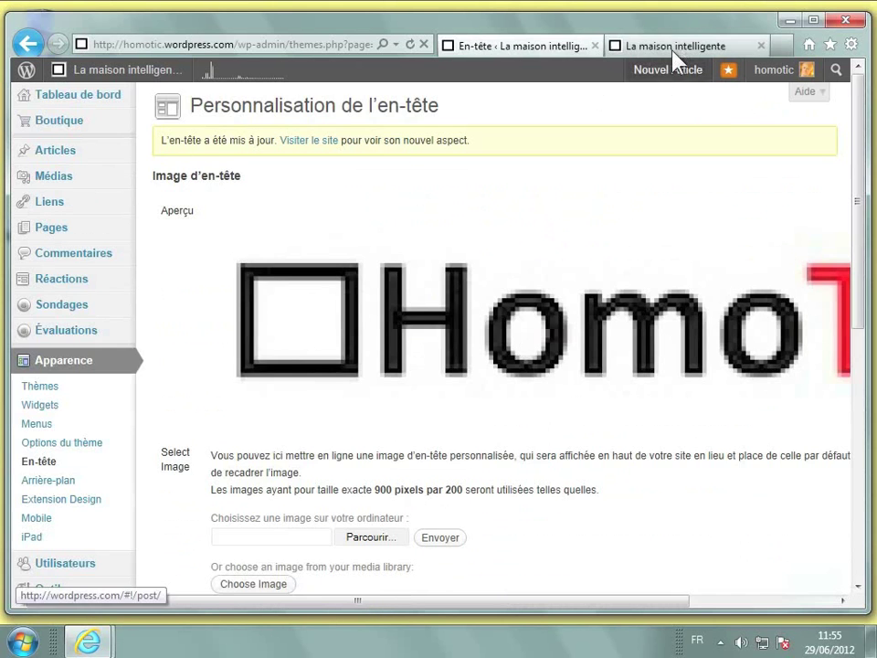
- Reload the public blog page to check the header with its text hidden
{"action": "left_click", "coordinate": [675, 47]}
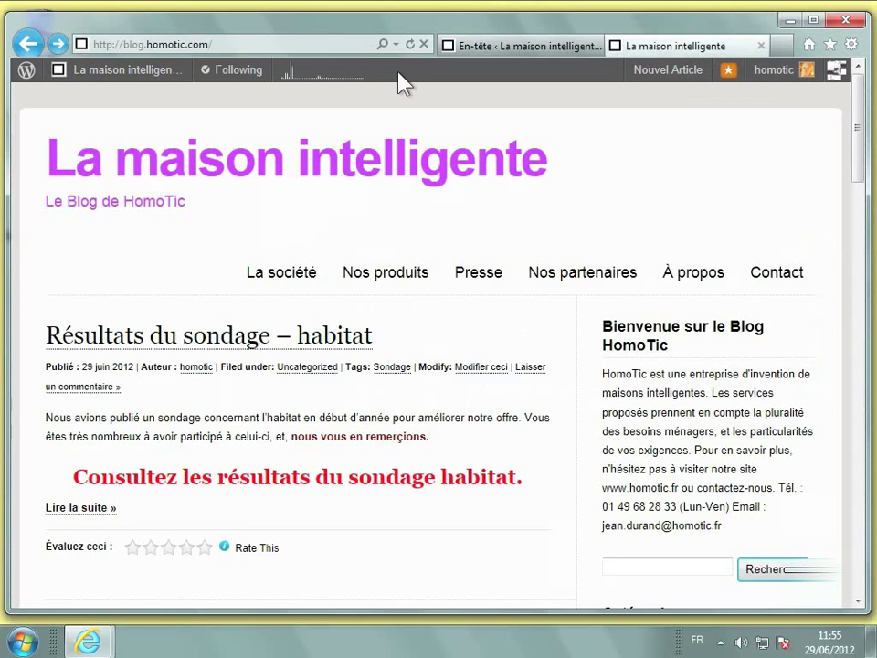
{"action": "left_click", "coordinate": [409, 44]}
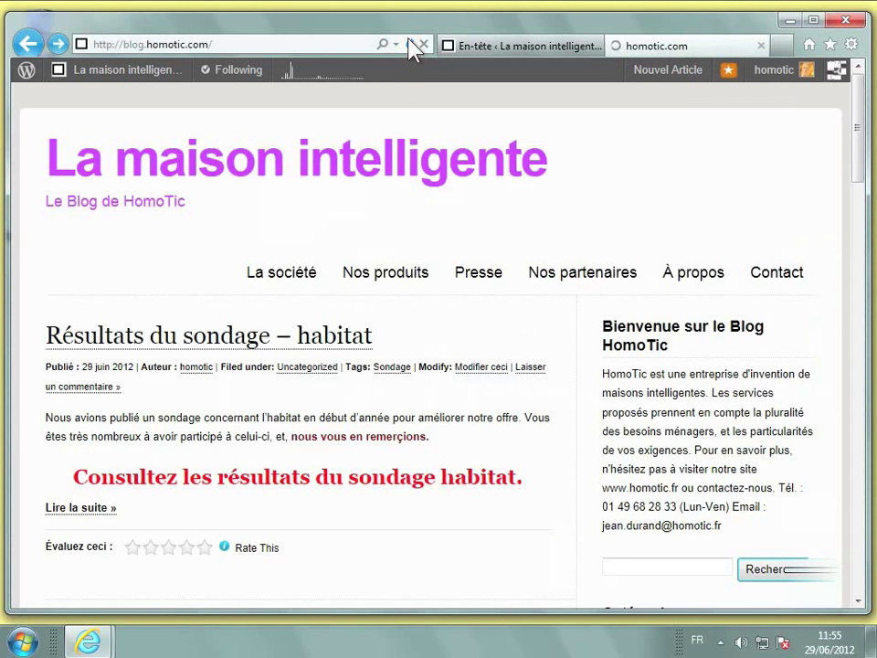